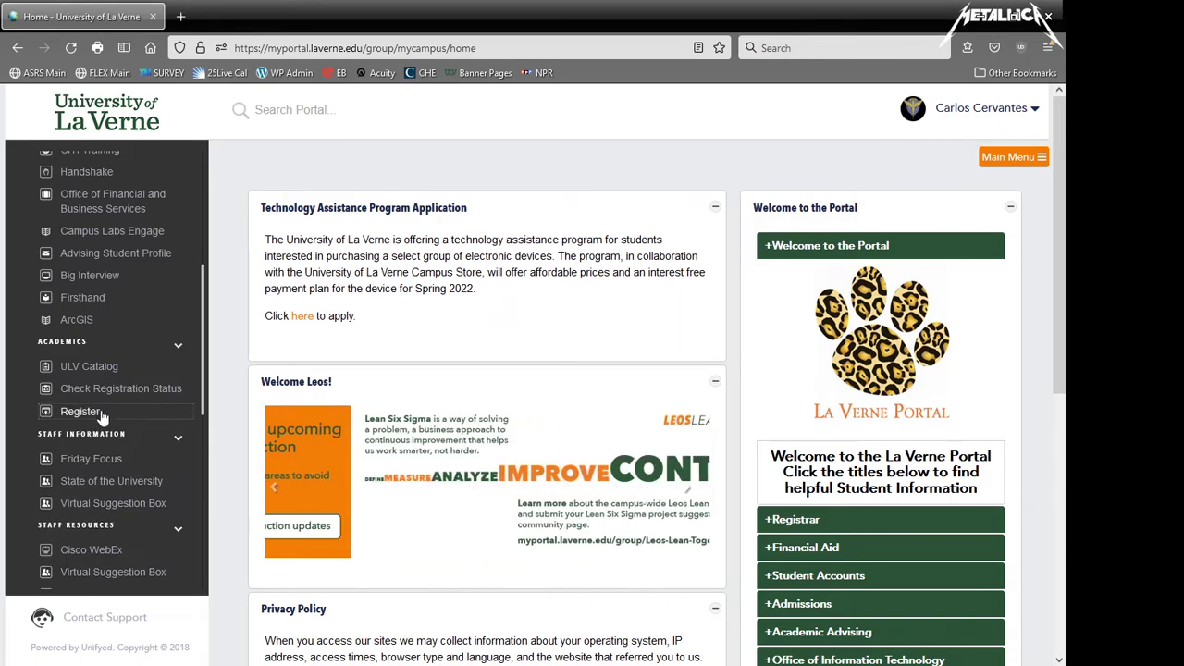
Minimize the Firefox portal window to reveal the Ellucian Registration page in Edge.
click(980, 18)
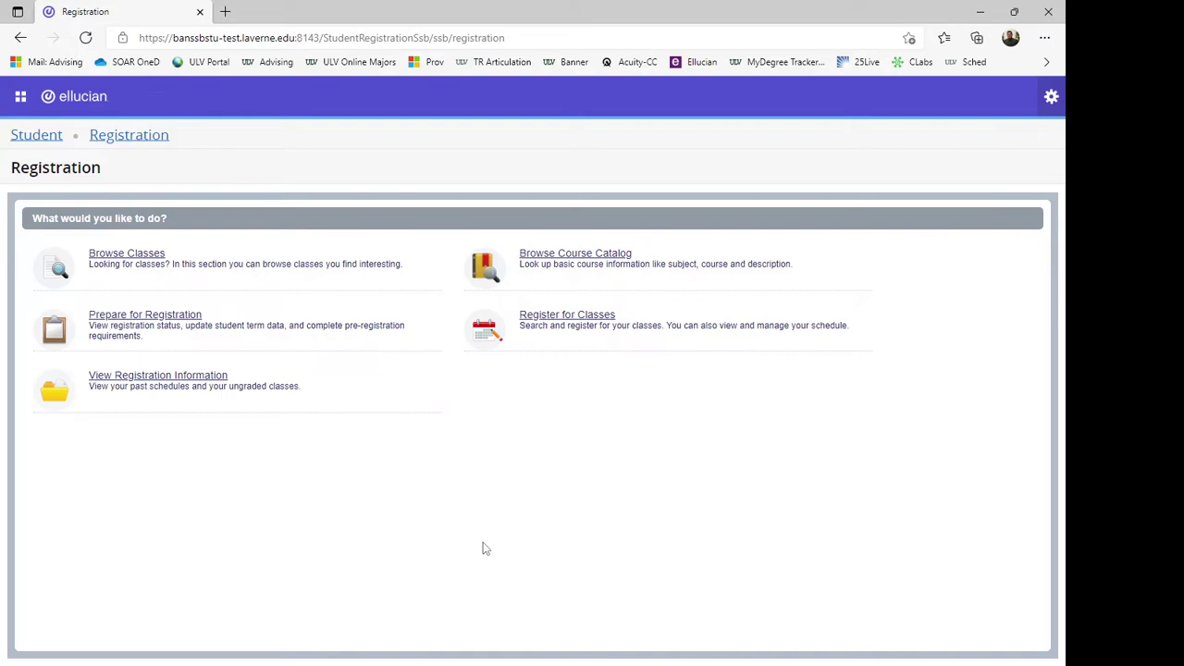
Check registration status for the January/Spring 2022 term under Prepare for Registration.
click(175, 325)
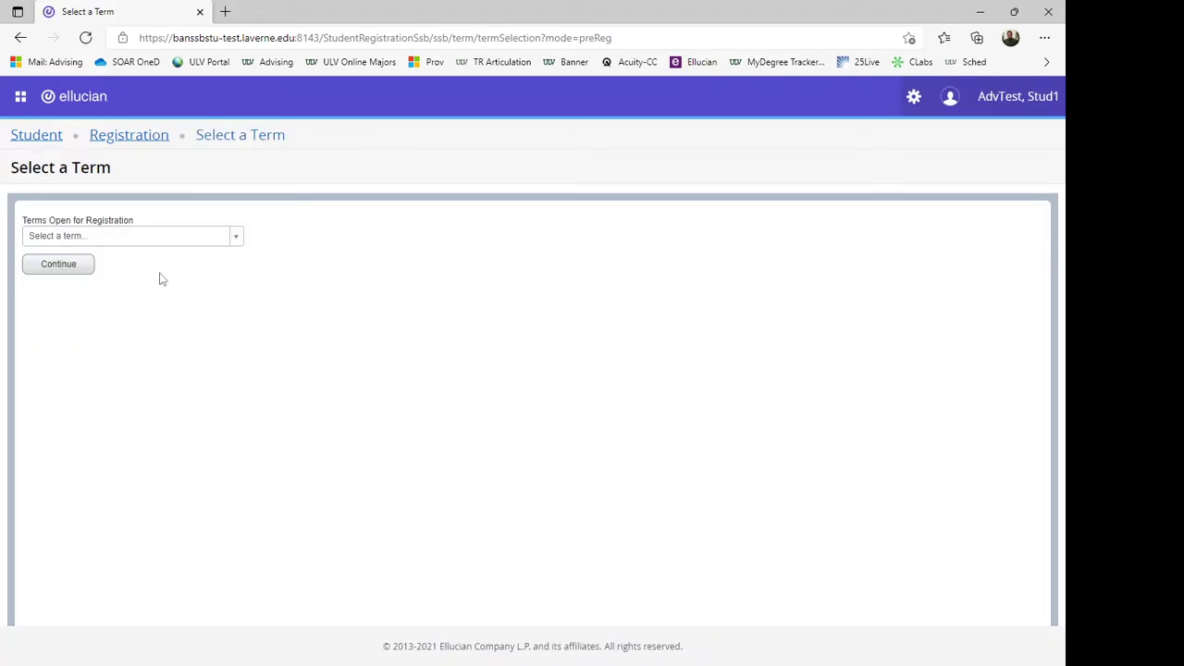
click(102, 239)
click(71, 307)
click(64, 281)
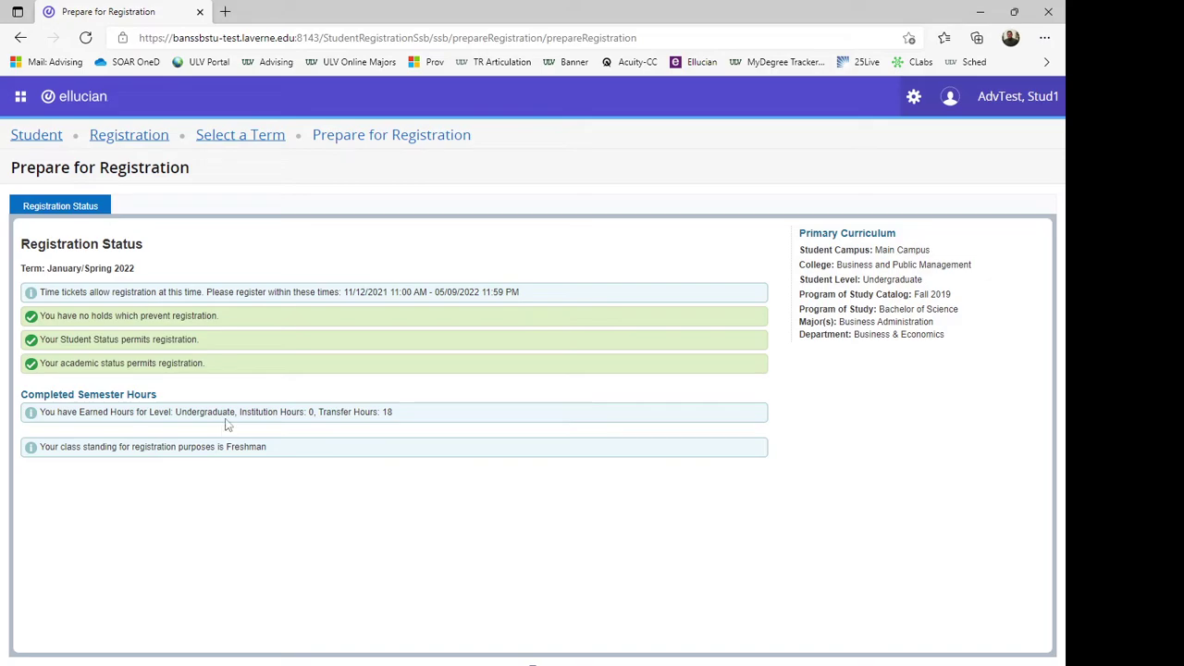
Go to Browse Classes and continue with the January/Spring 2022 term.
click(43, 141)
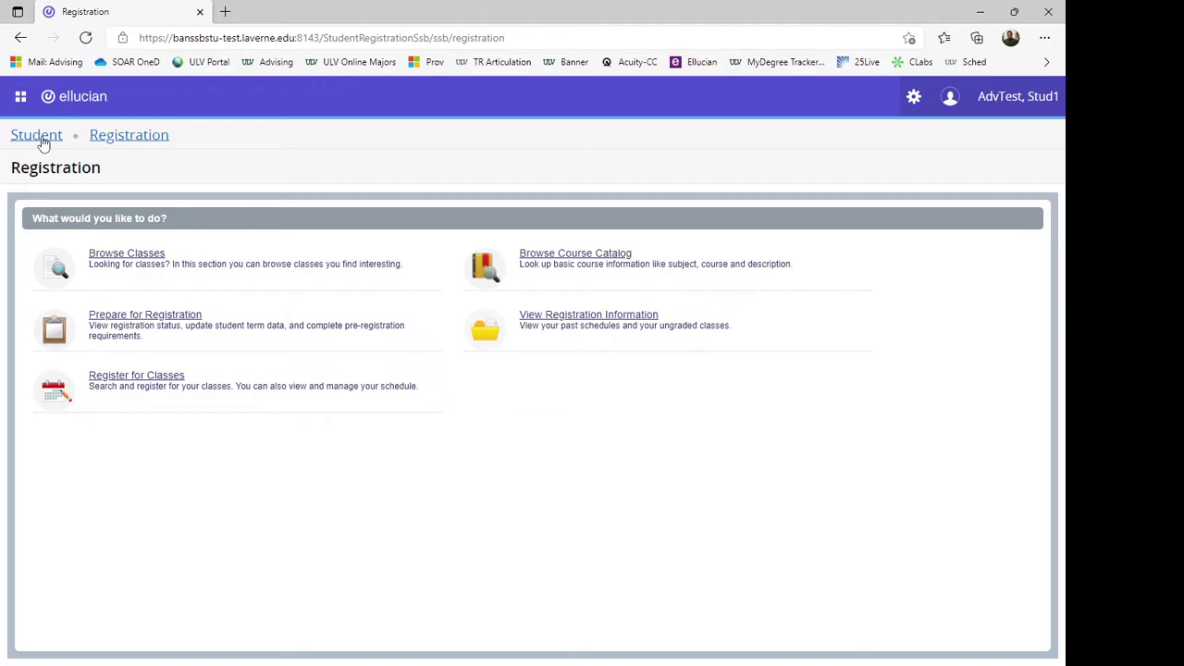
click(127, 263)
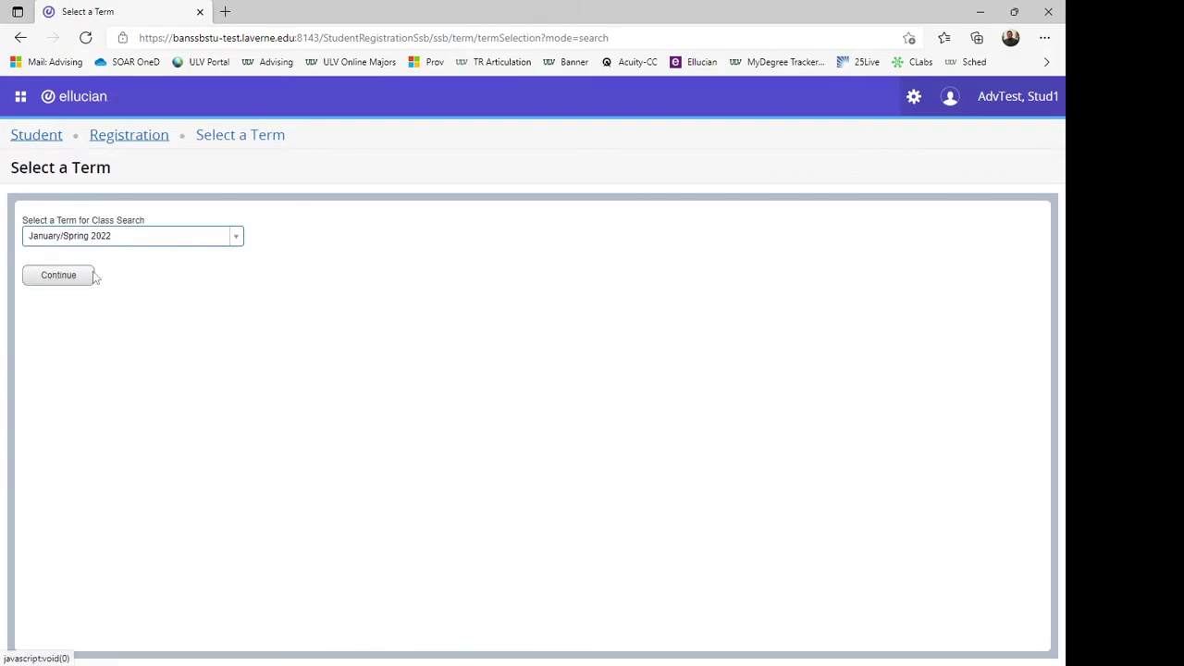
click(61, 277)
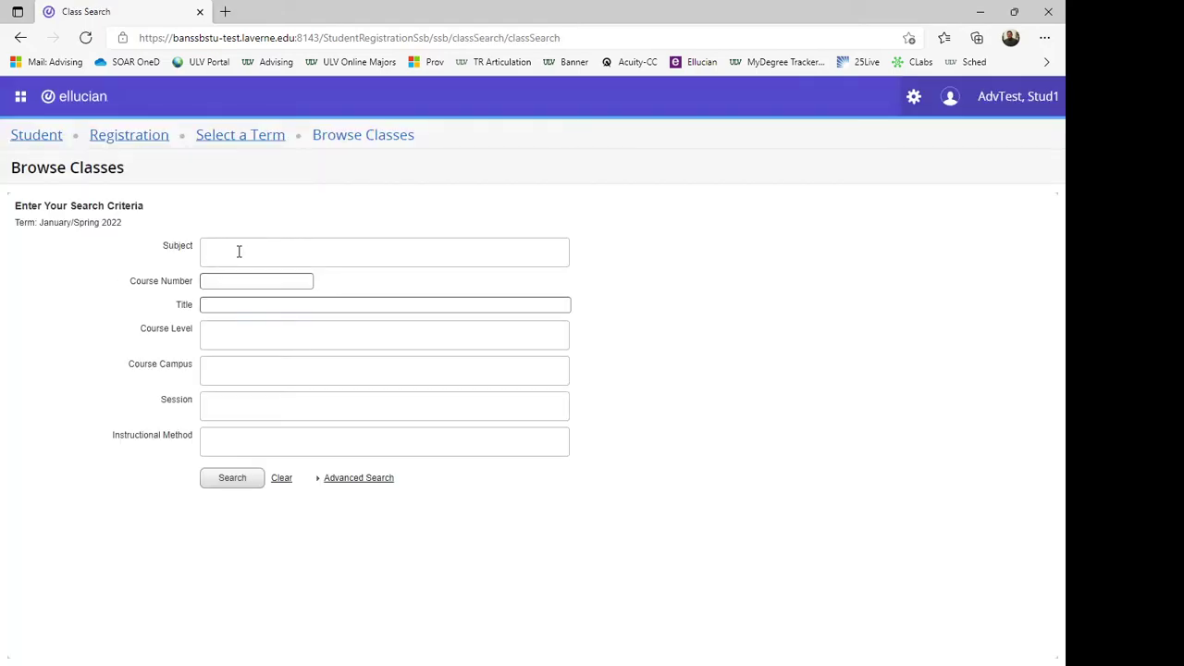
Search Anthropology, Undergraduate level, Main Campus classes with Advanced Search expanded.
click(238, 252)
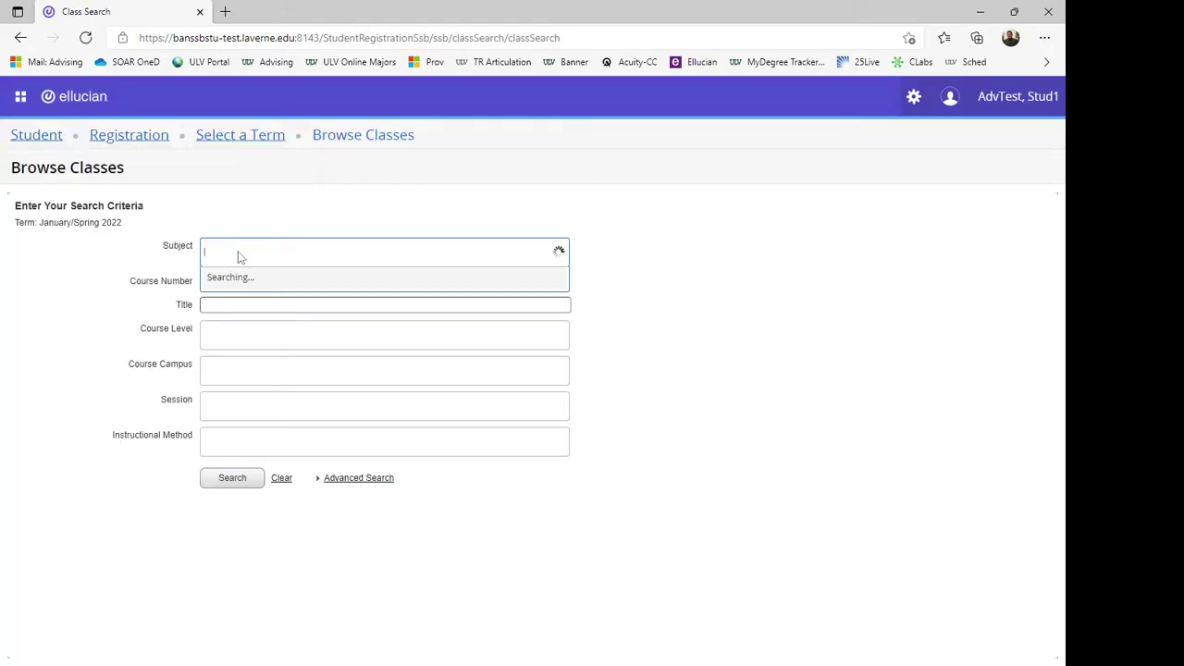
click(229, 387)
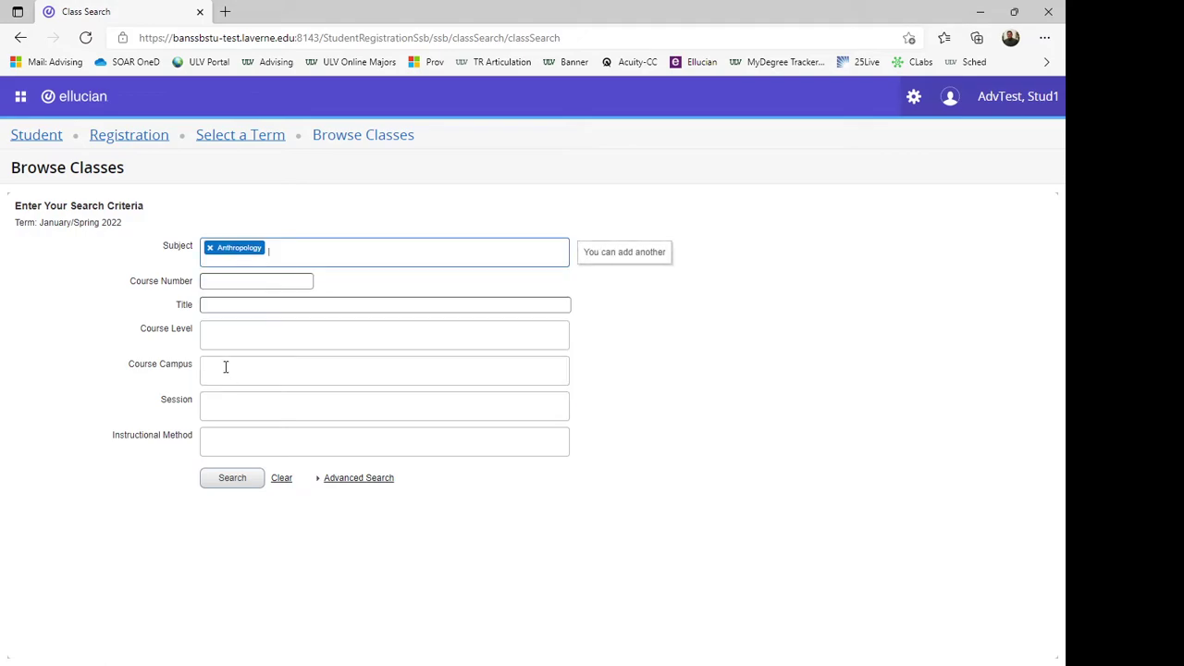
click(222, 333)
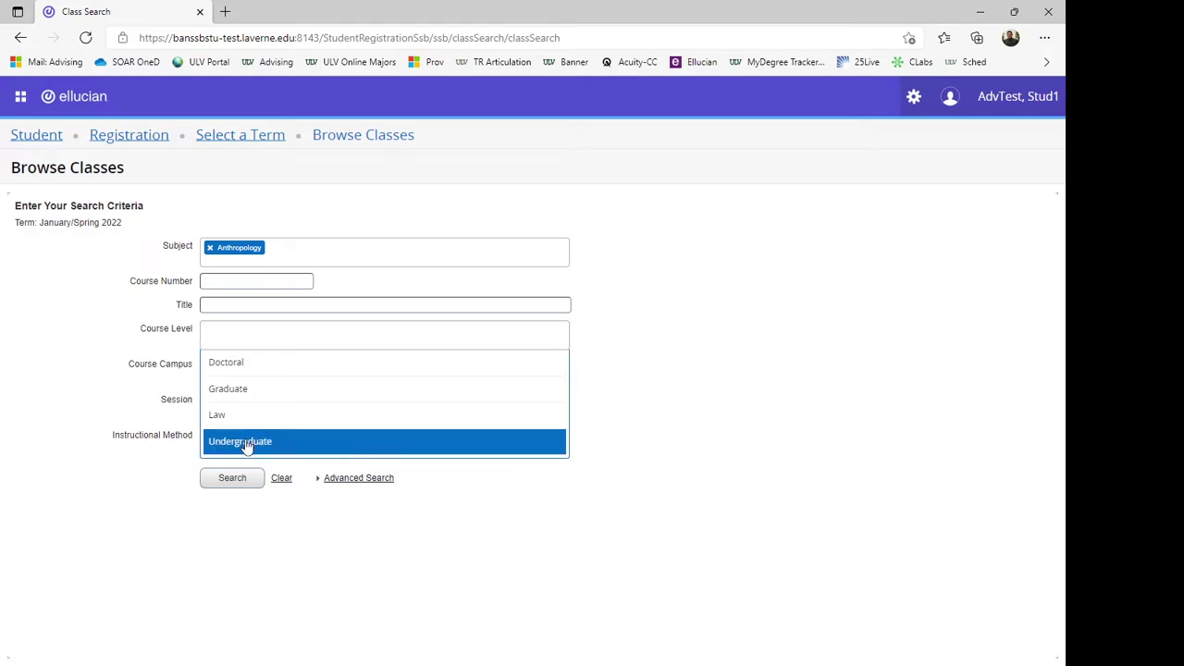
click(245, 444)
click(238, 372)
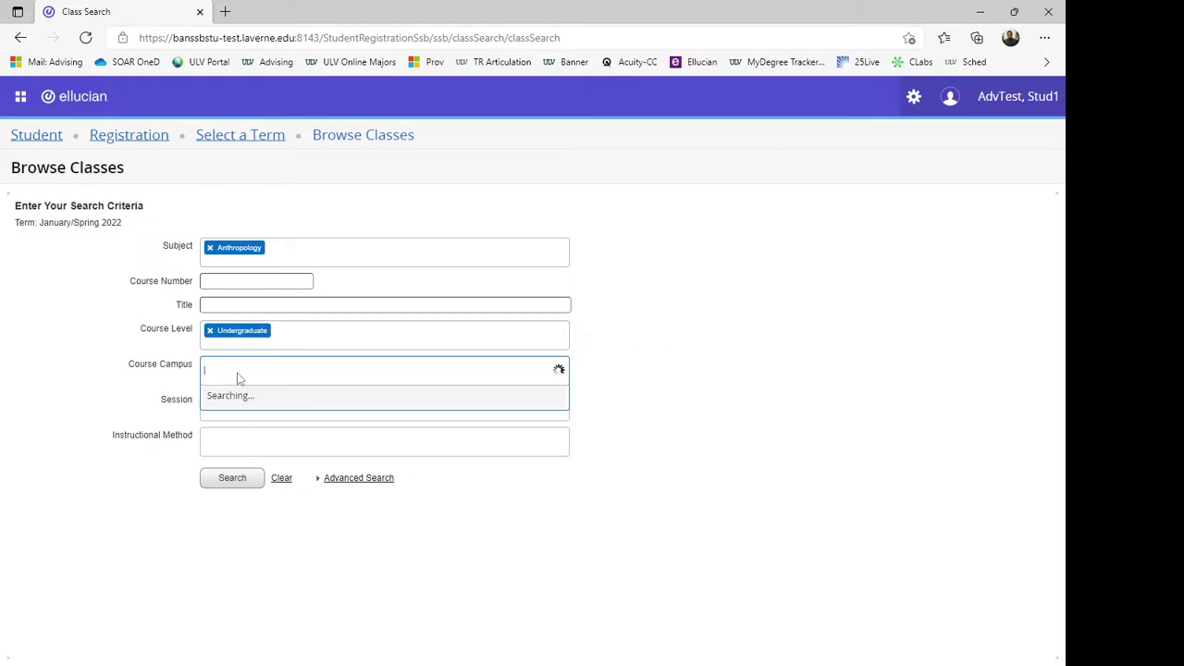
scroll(257, 473, down, 1)
scroll(257, 473, down, 1)
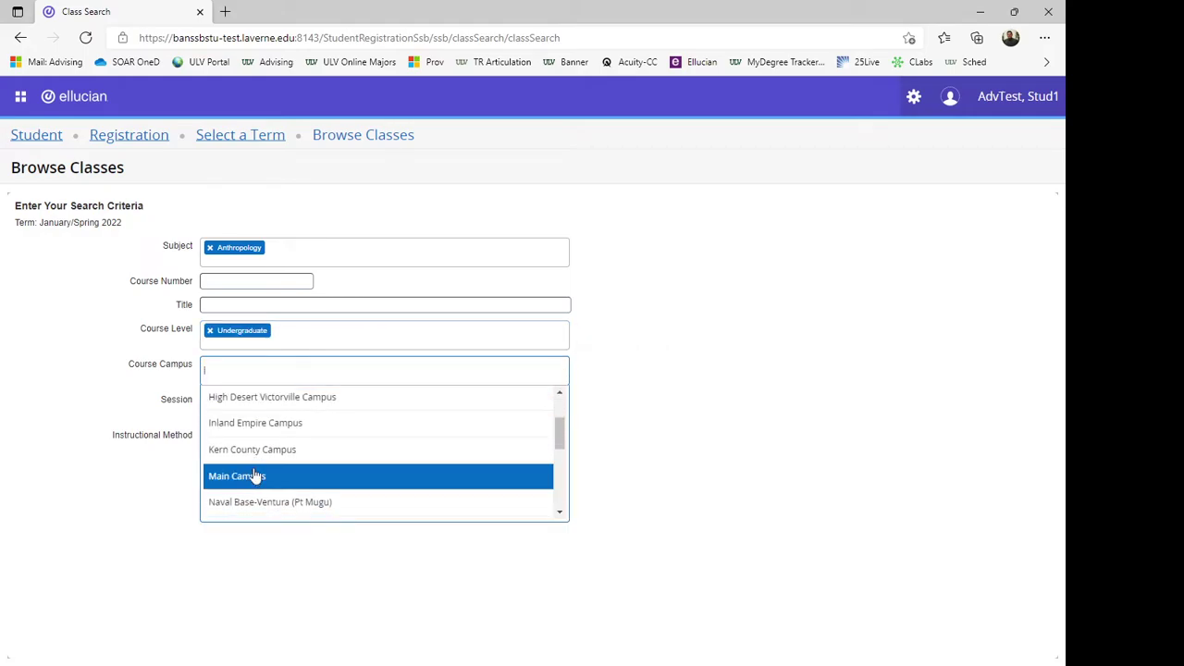
click(222, 475)
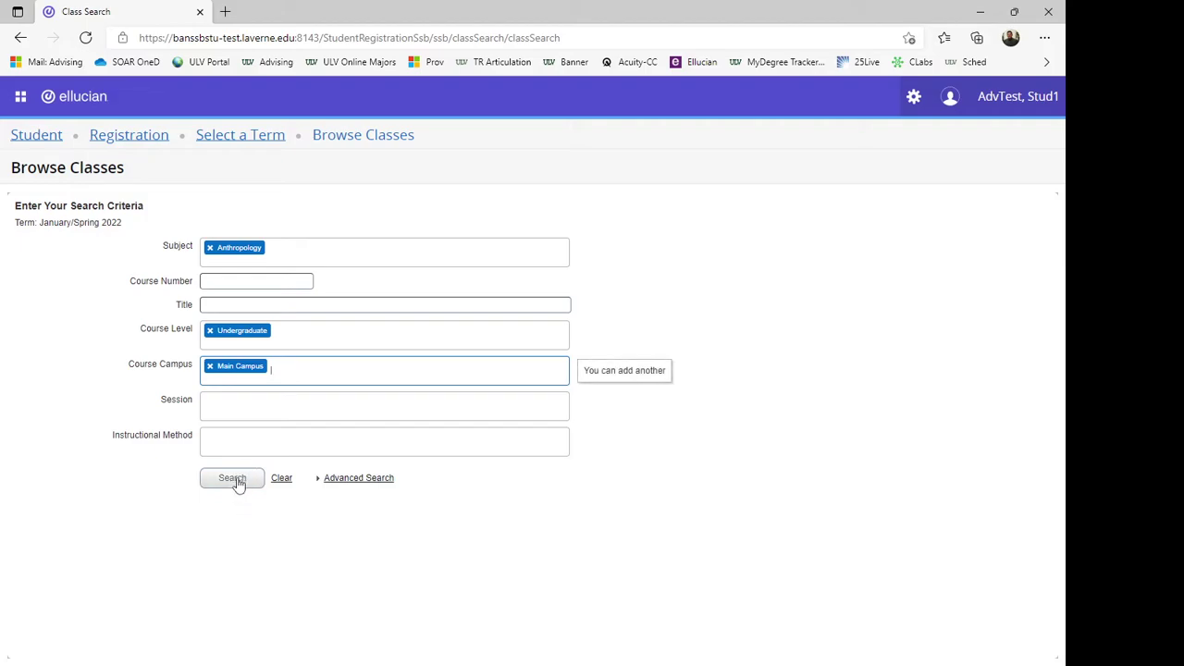
click(353, 479)
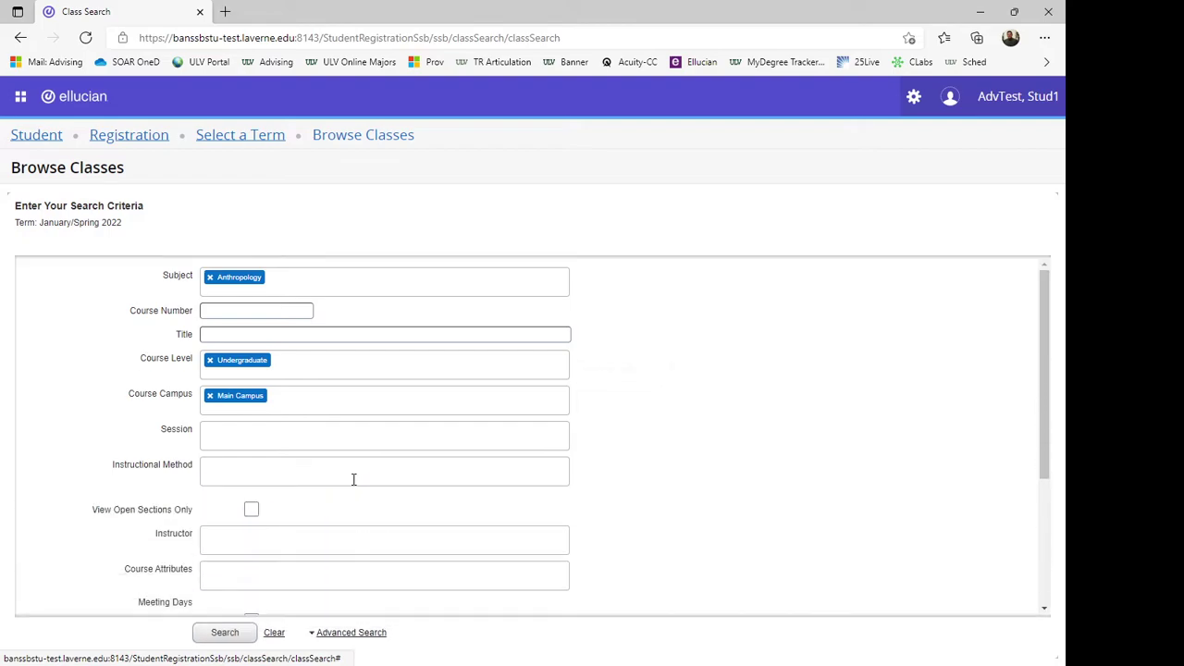
scroll(638, 534, down, 2)
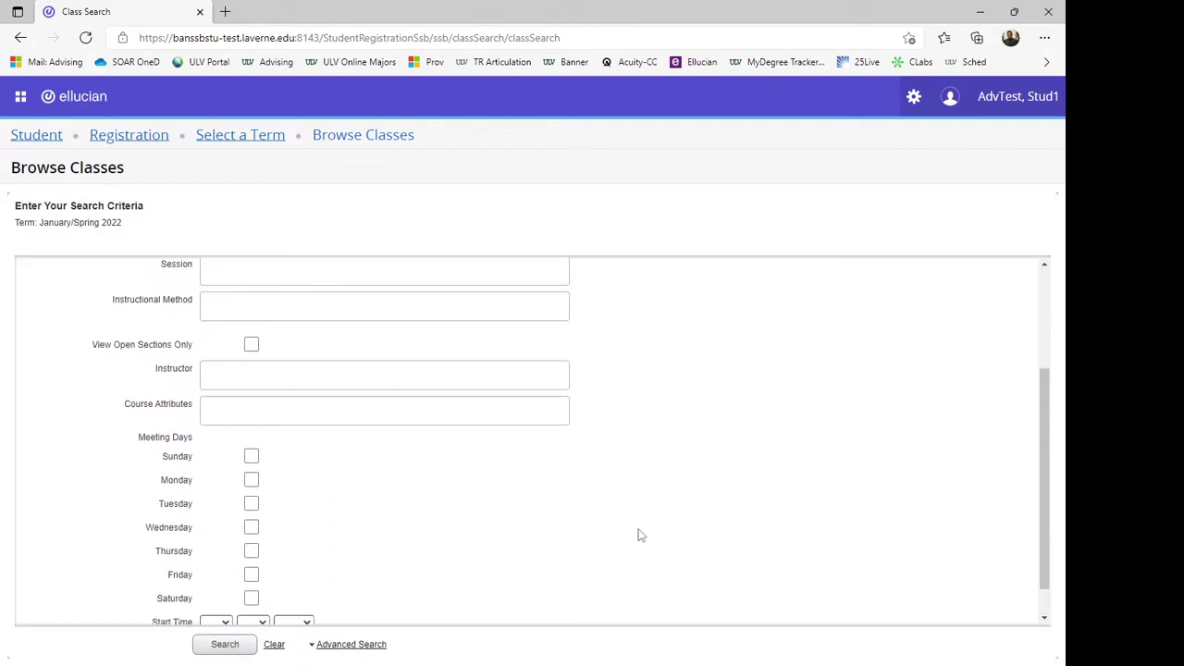
scroll(637, 533, up, 2)
click(224, 645)
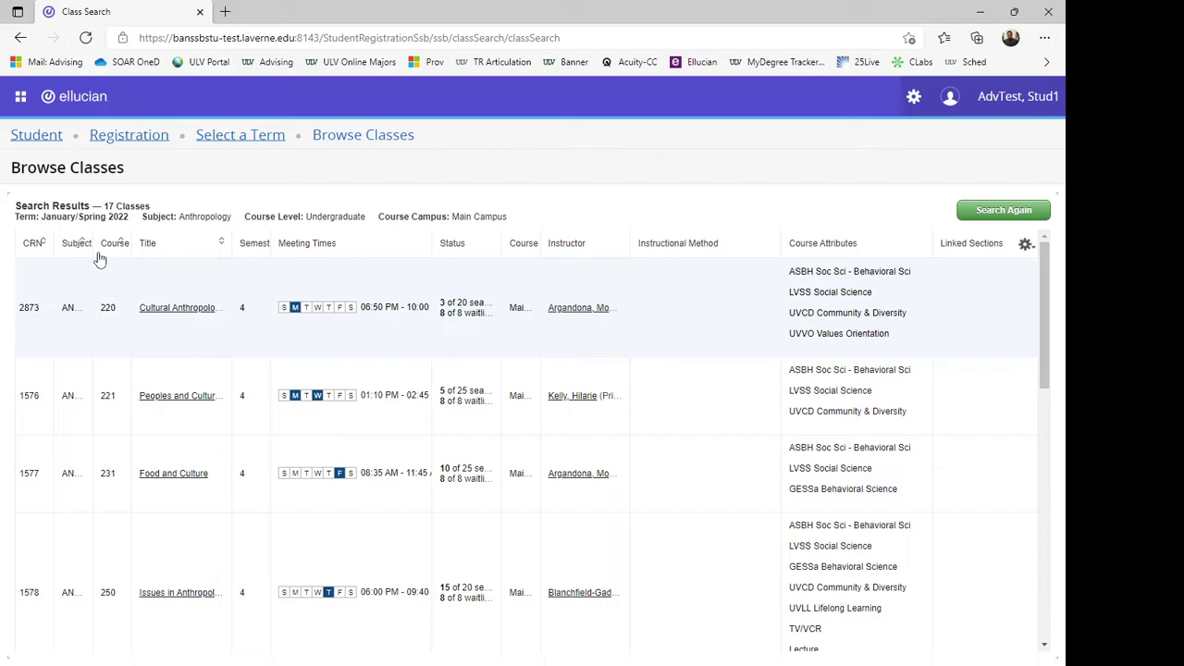
Widen the Subject, Semester Hours, Status and Course Campus columns, then open Cultural Anthropology's details.
drag(90, 237, 105, 235)
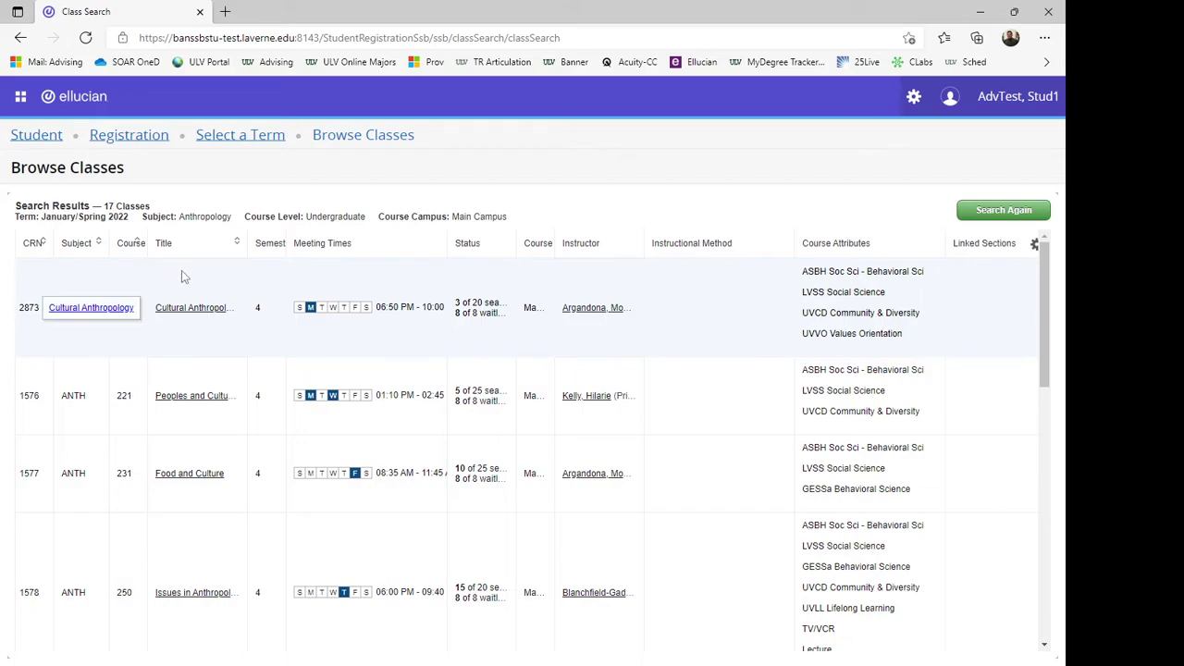
drag(287, 256, 325, 256)
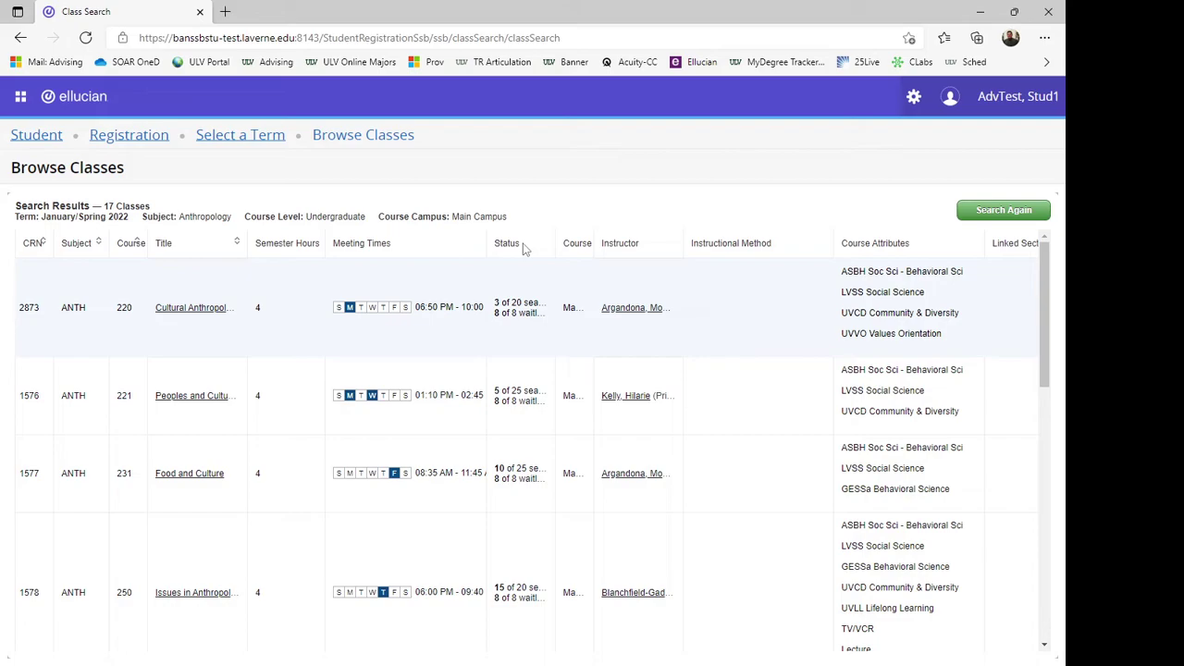
drag(556, 244, 581, 244)
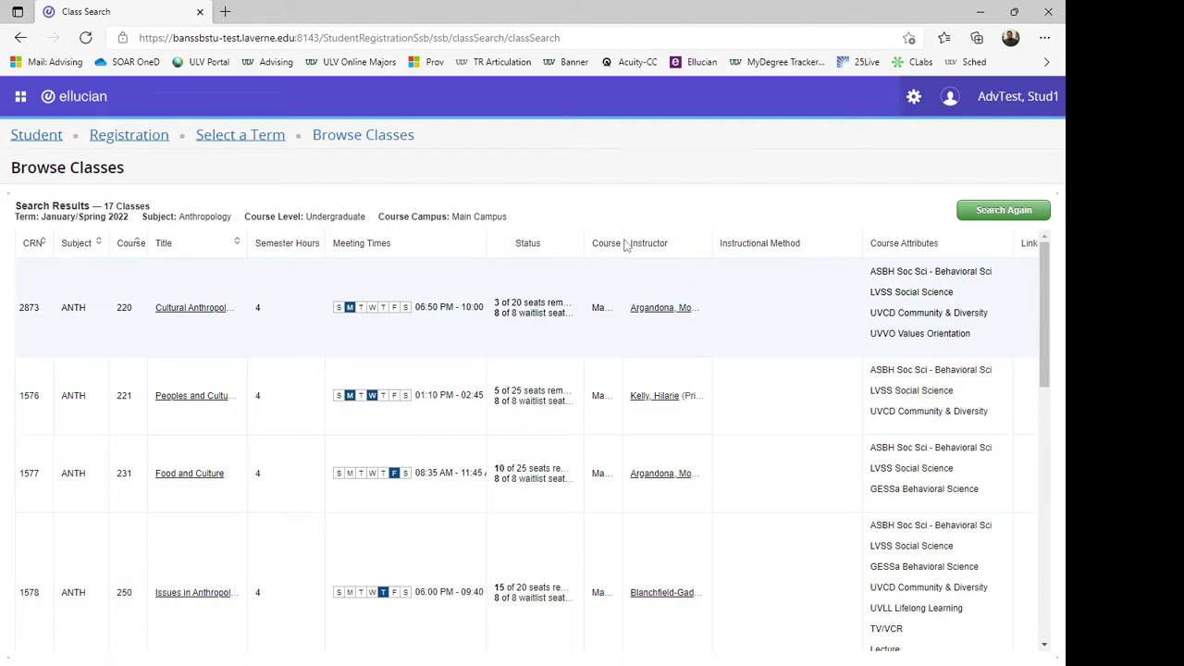
drag(624, 243, 665, 242)
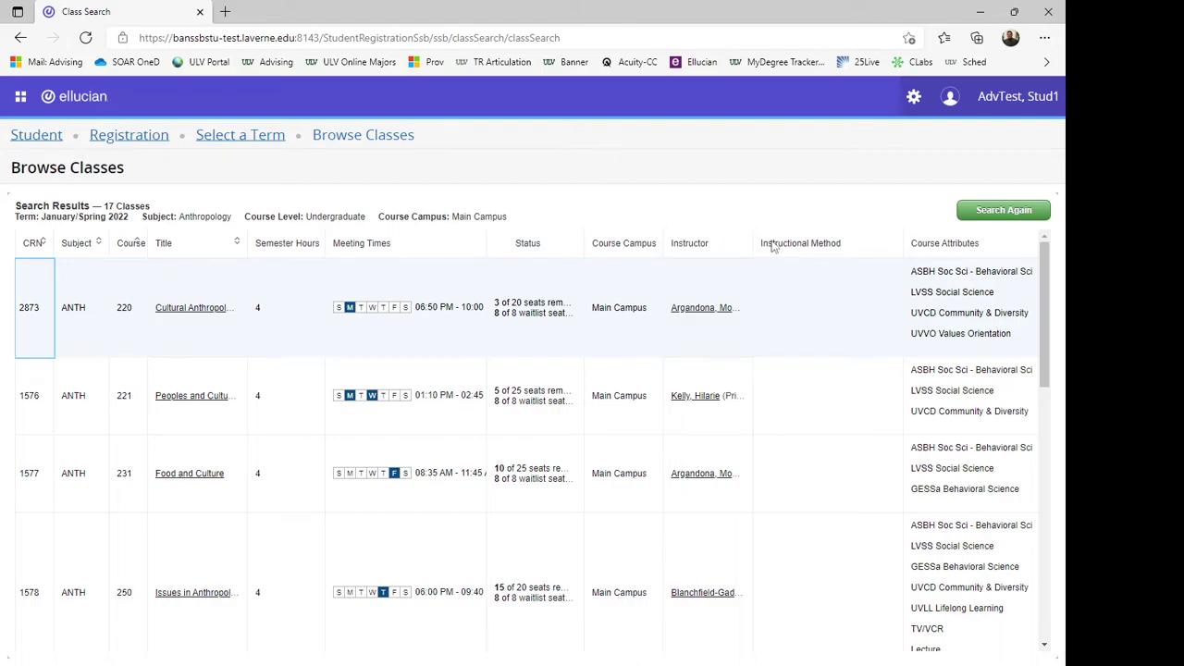
drag(916, 248, 962, 248)
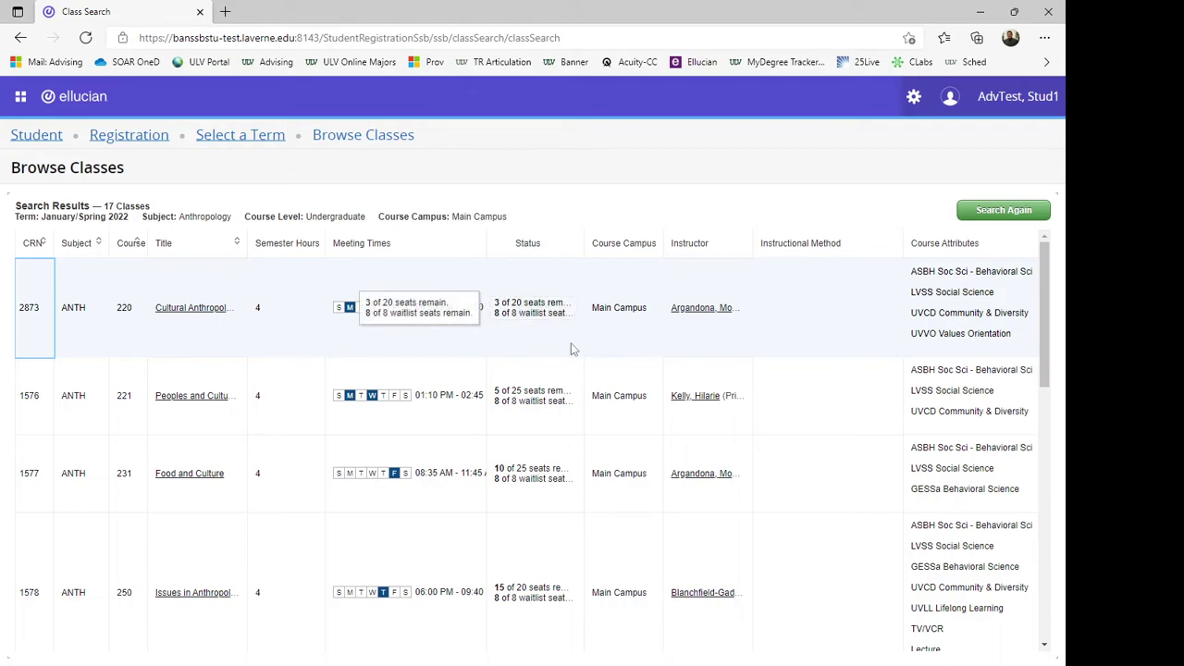
click(180, 317)
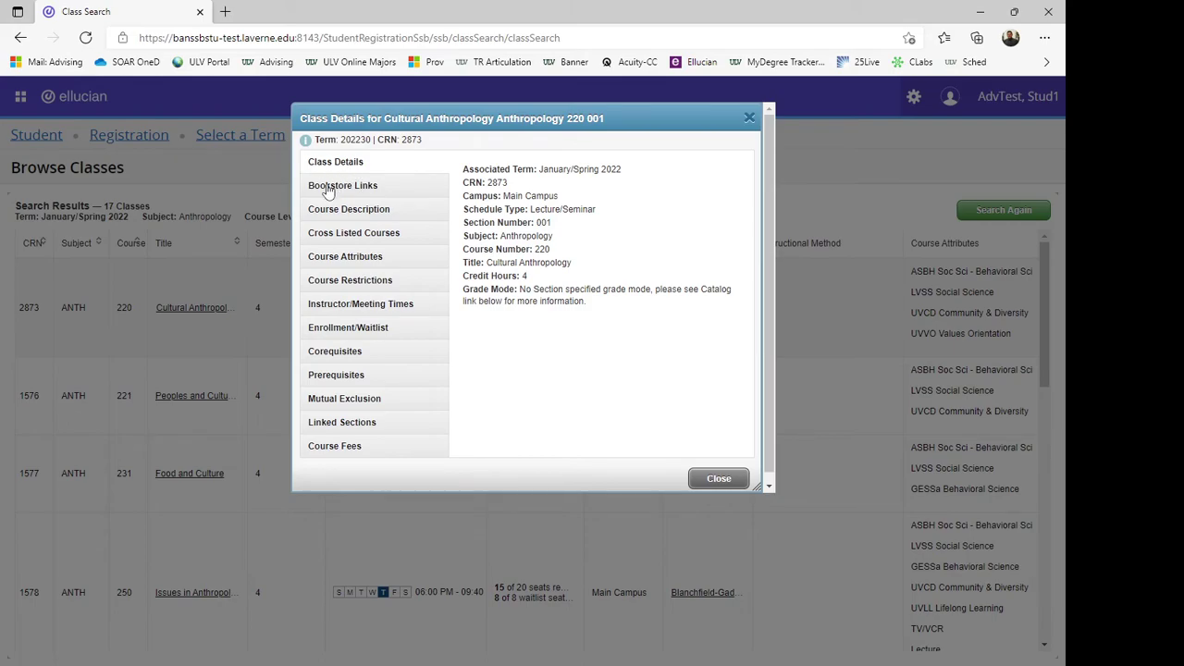
Review every section of Cultural Anthropology 220 001's details, from Bookstore Links through Linked Sections, then return to Class Details.
click(387, 192)
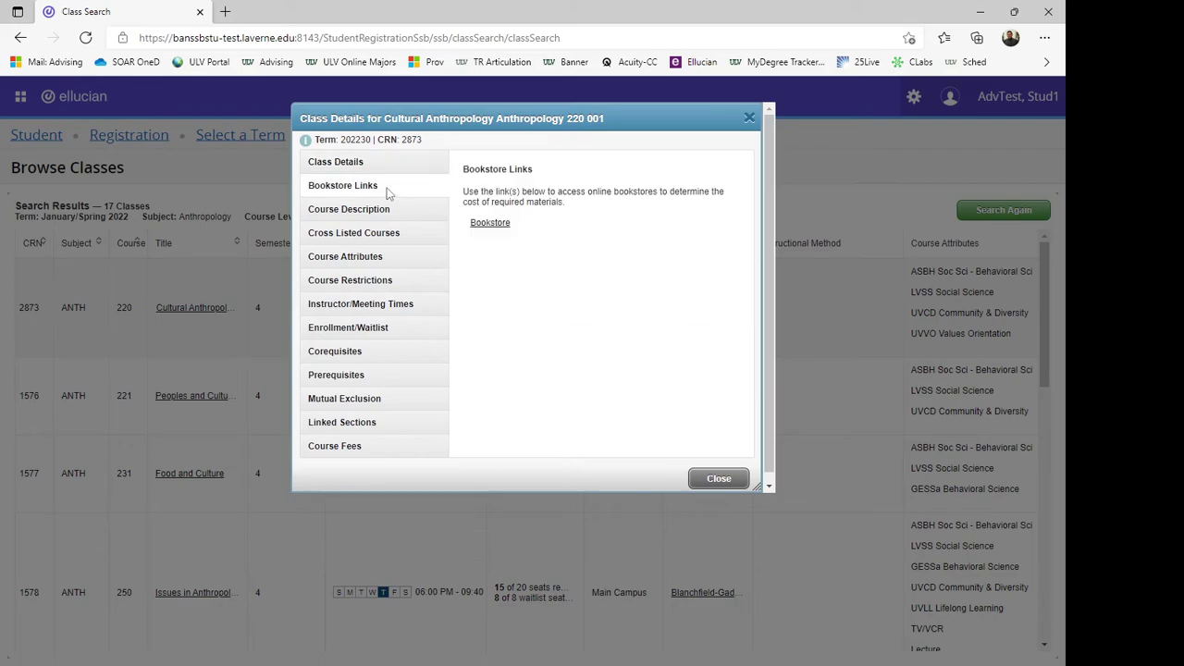
click(394, 211)
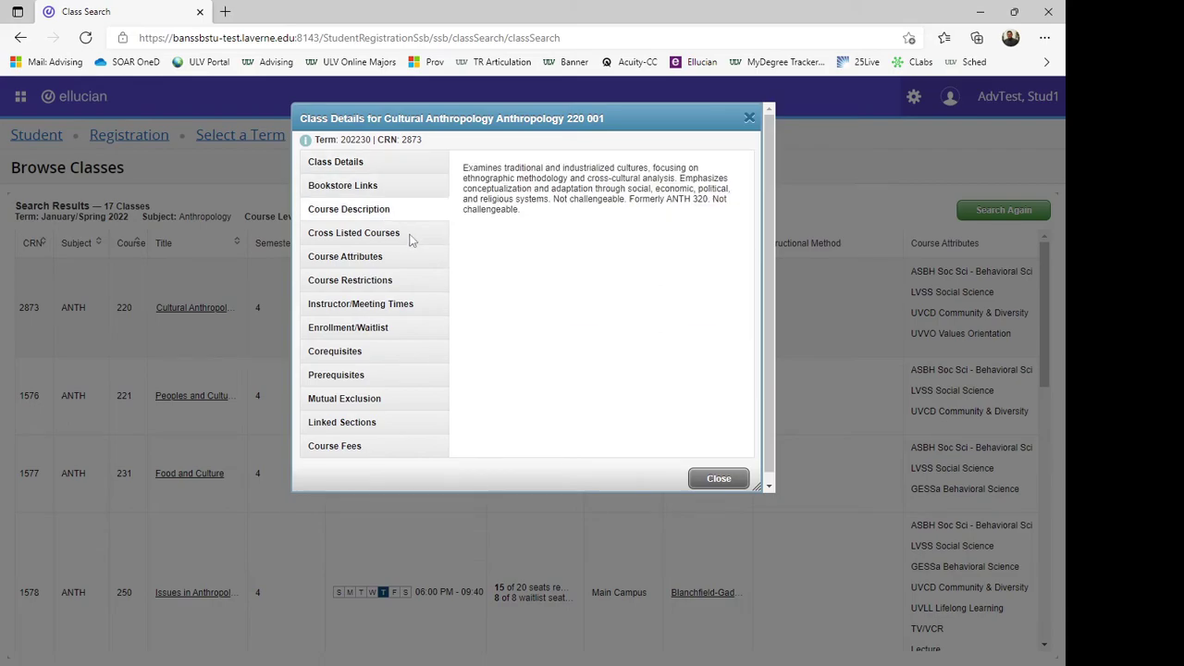
click(410, 238)
click(394, 264)
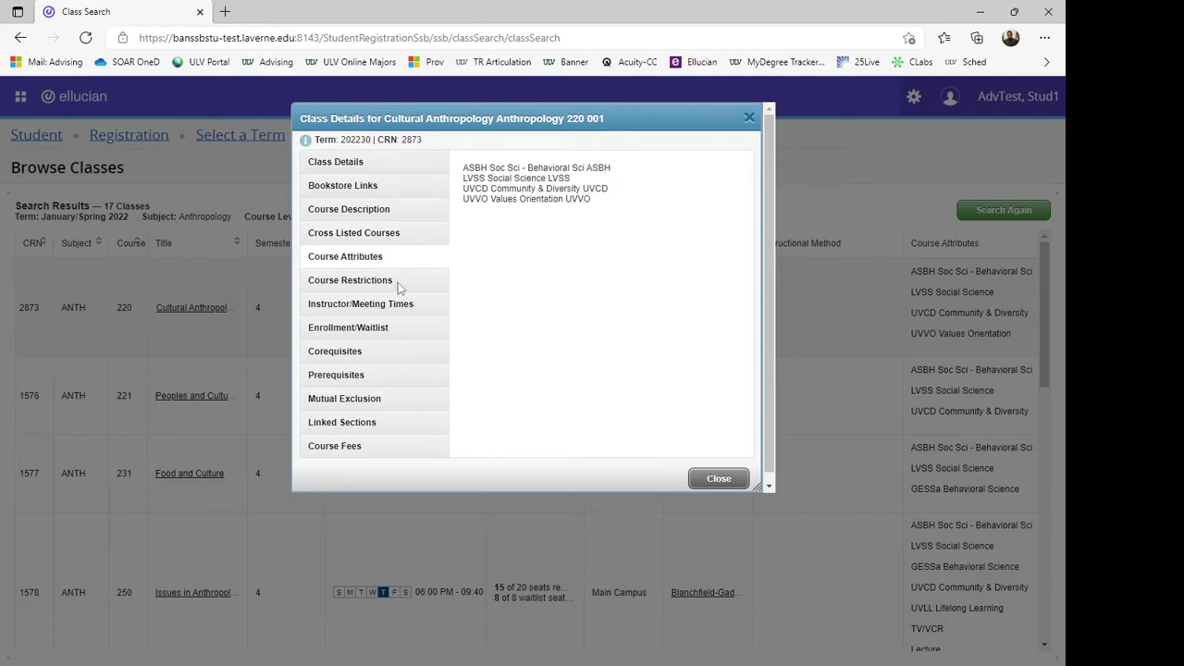
click(398, 288)
click(398, 311)
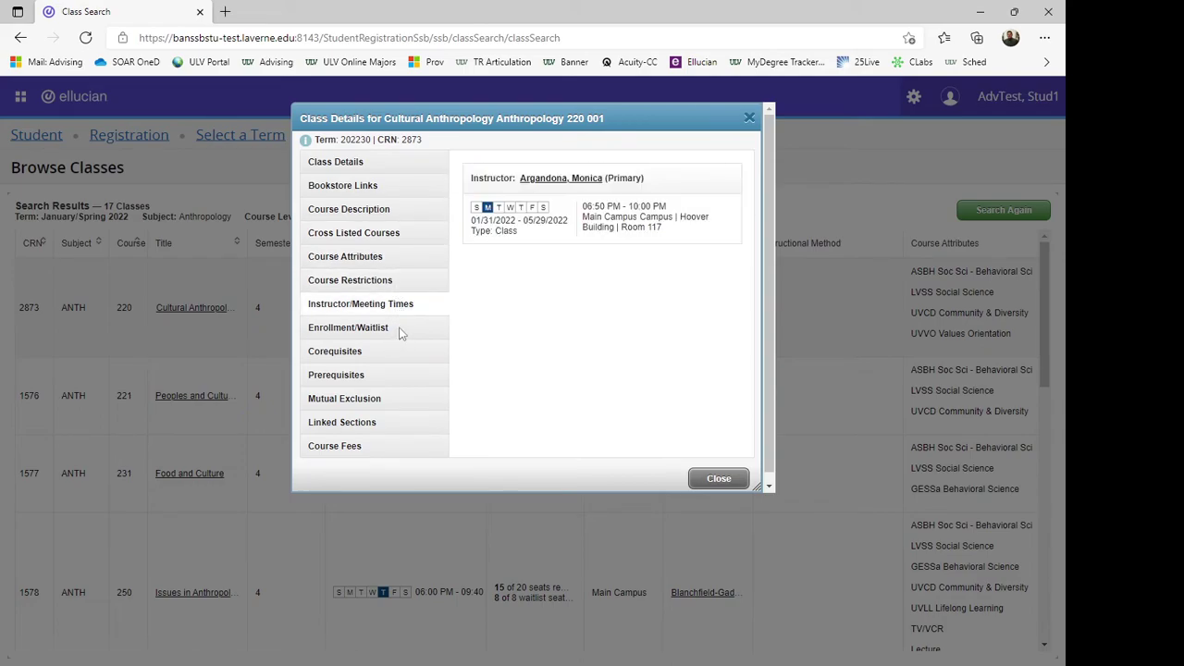
click(396, 329)
click(380, 358)
click(381, 378)
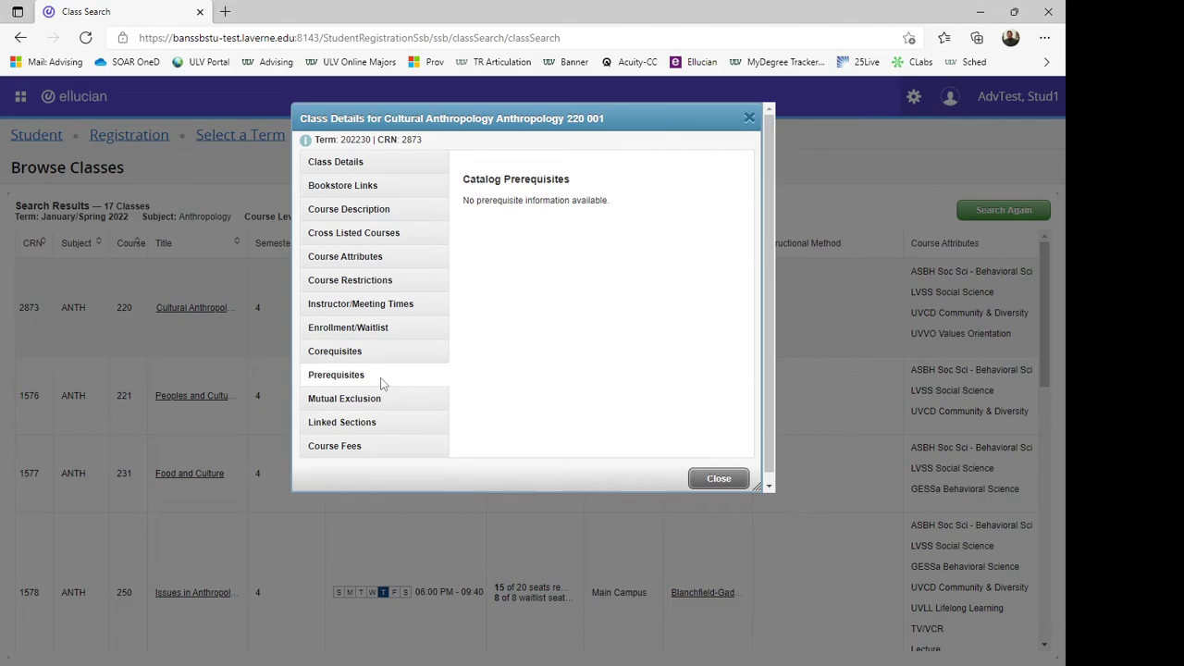
click(389, 401)
click(385, 425)
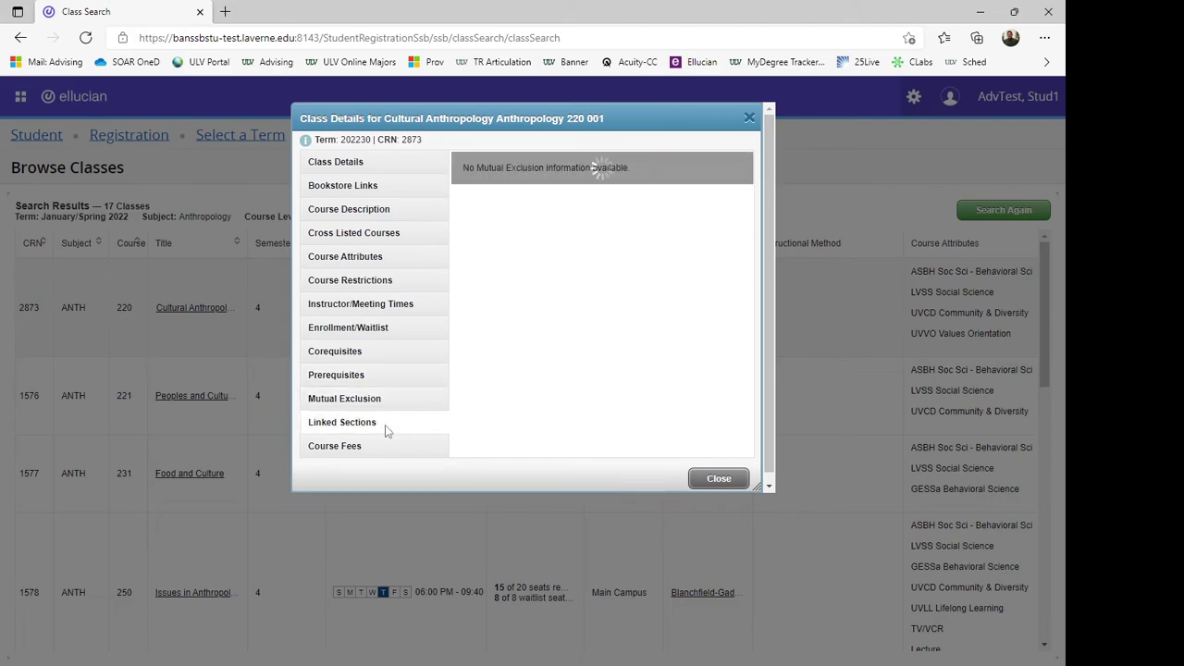
click(387, 162)
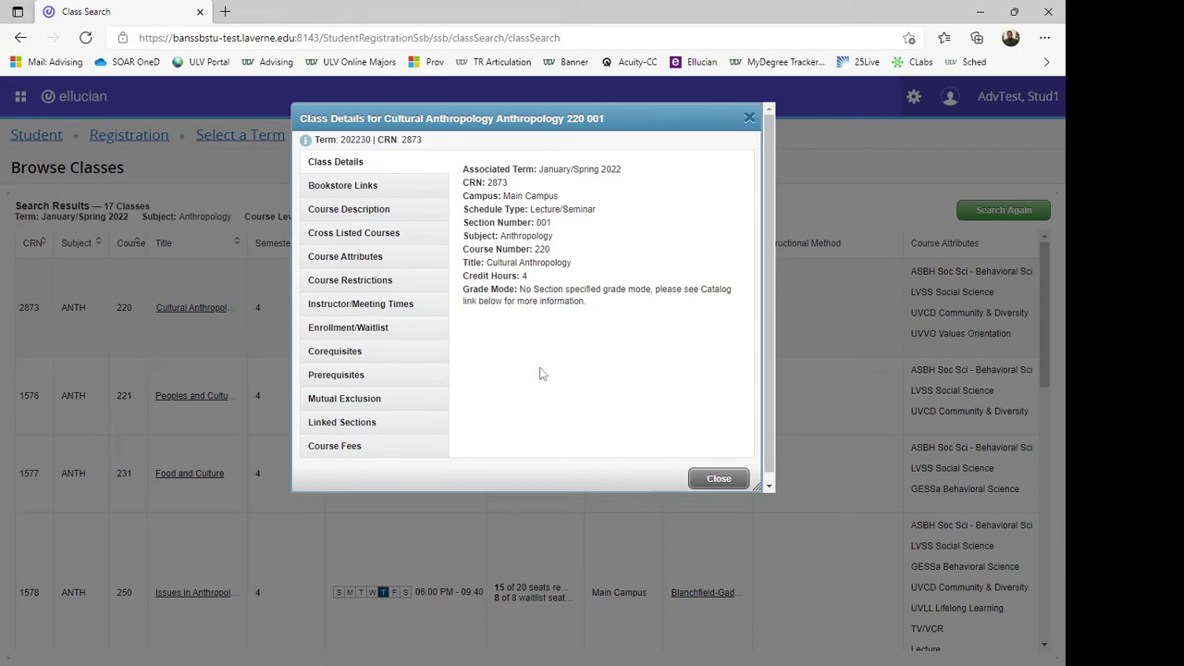